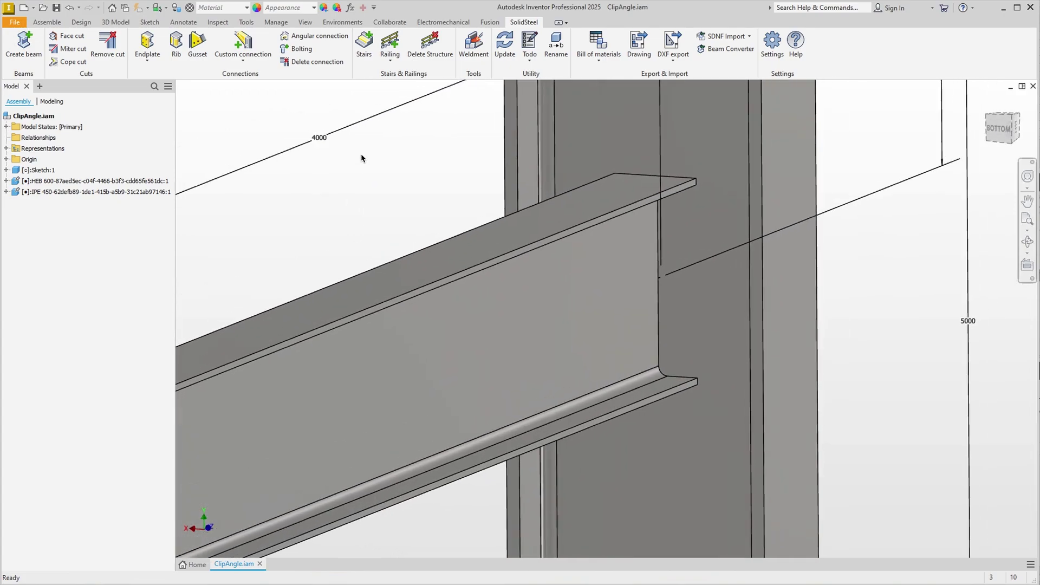
Set up an angle connection between the column face and the beam web, with Single angle off and Sides flipped on.
left_click(299, 36)
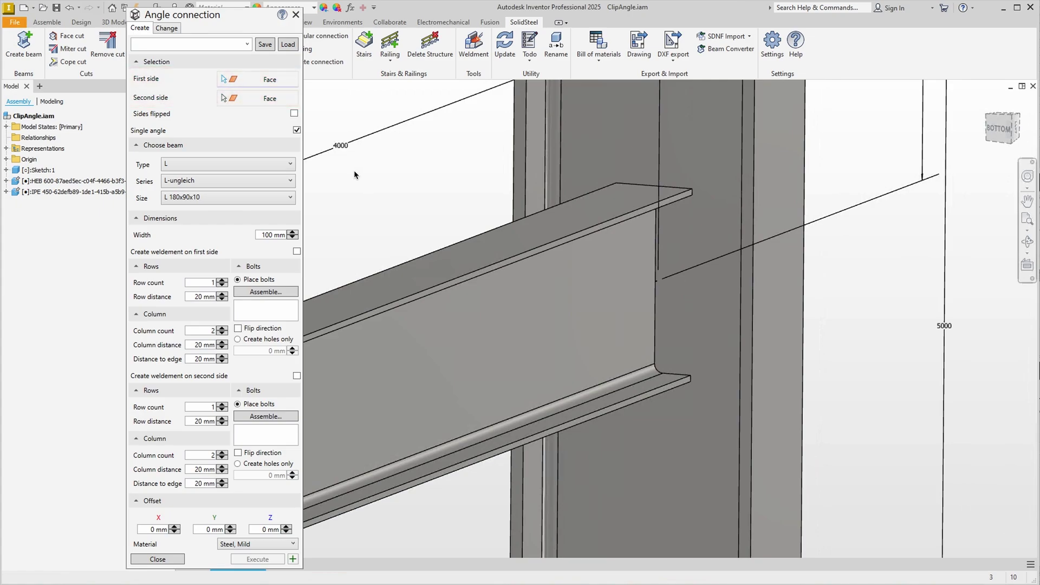
left_click(706, 239)
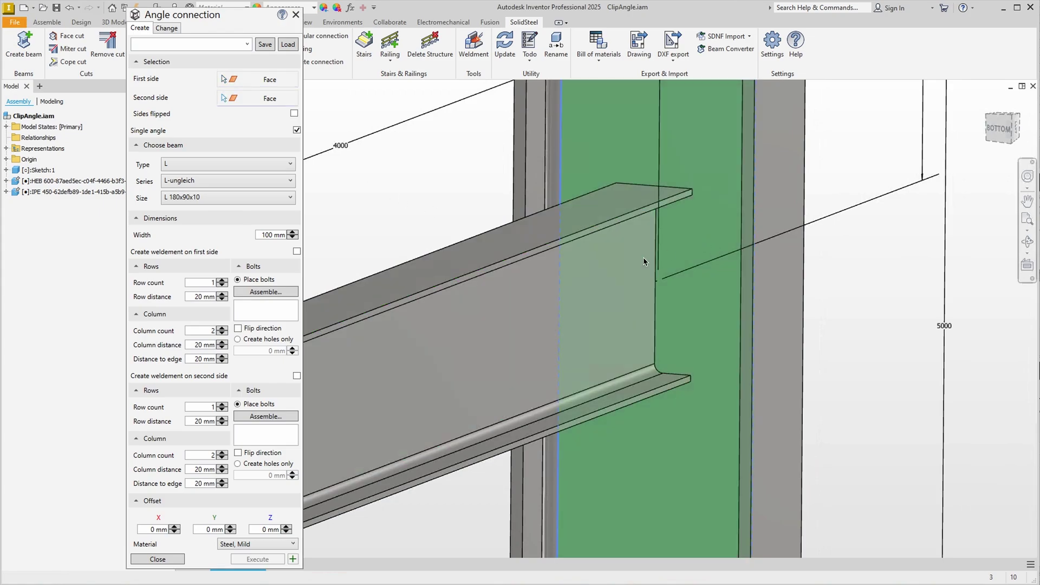
left_click(606, 272)
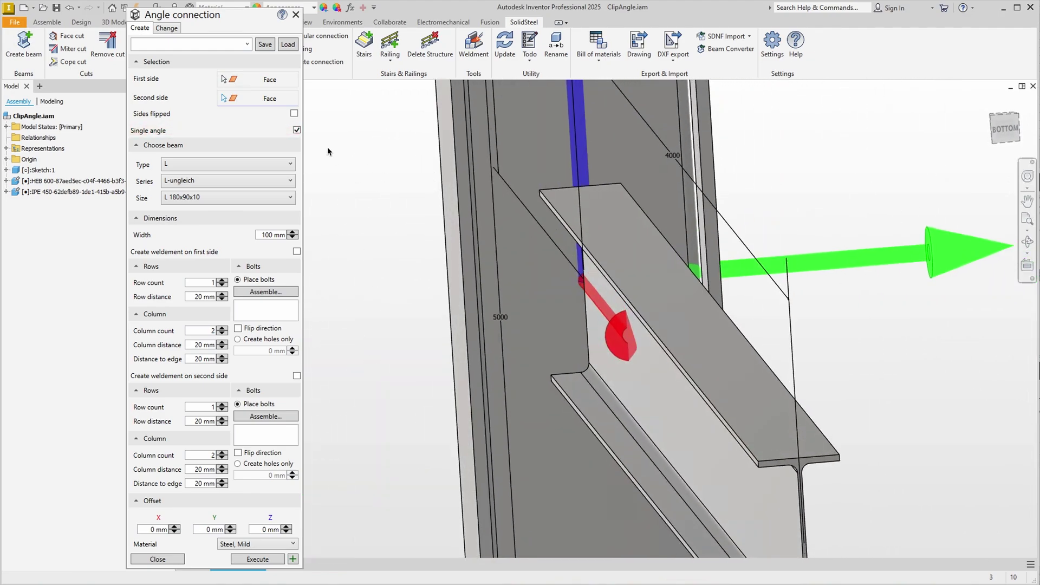
left_click(297, 130)
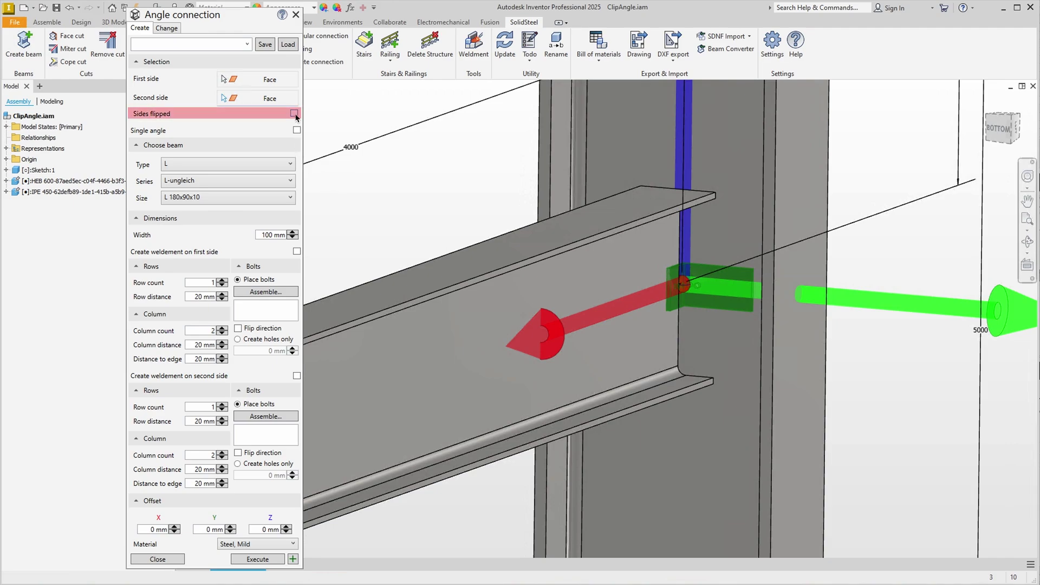
left_click(294, 114)
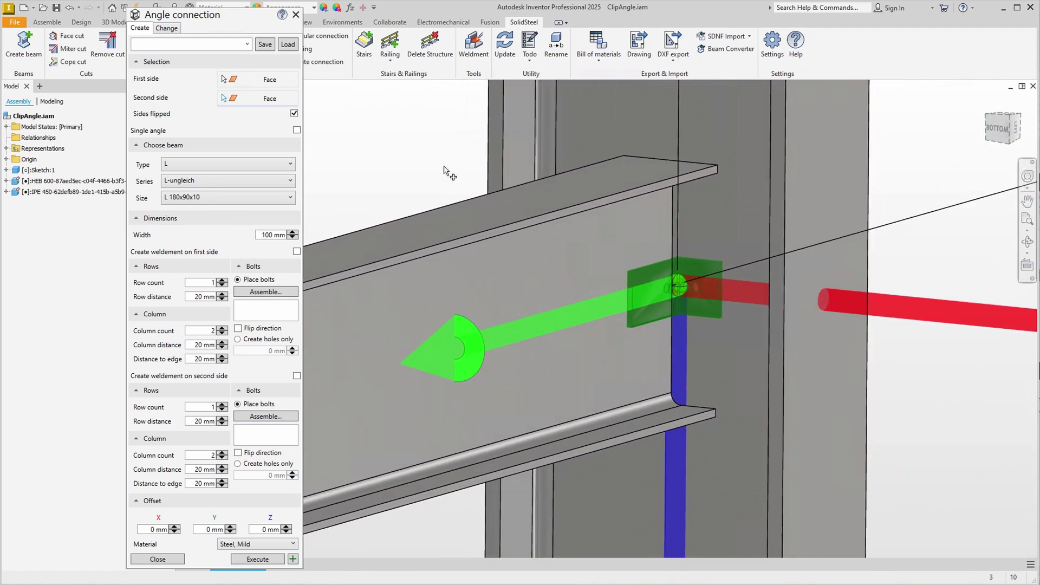
left_click(222, 181)
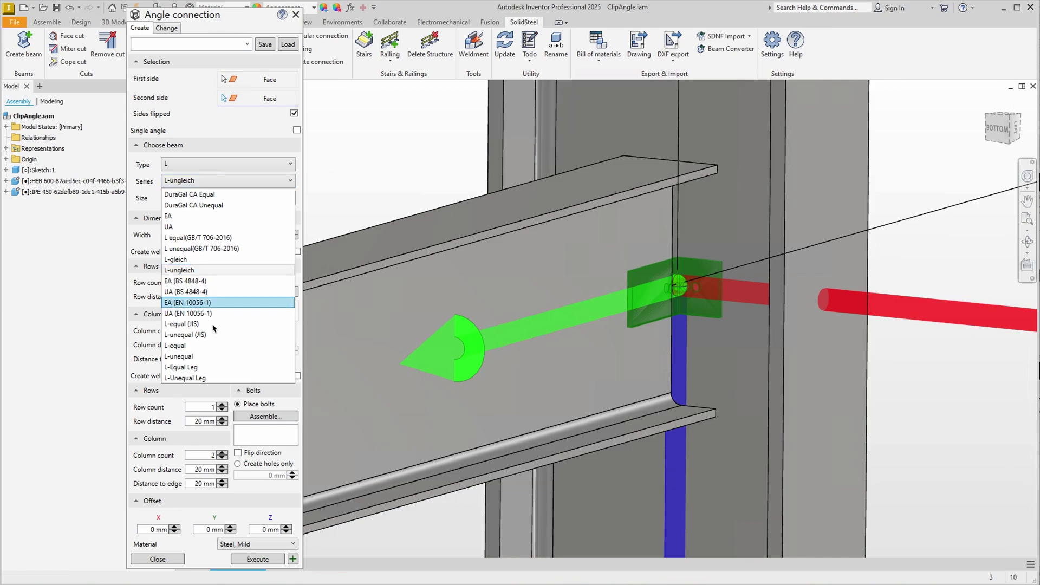
left_click(145, 186)
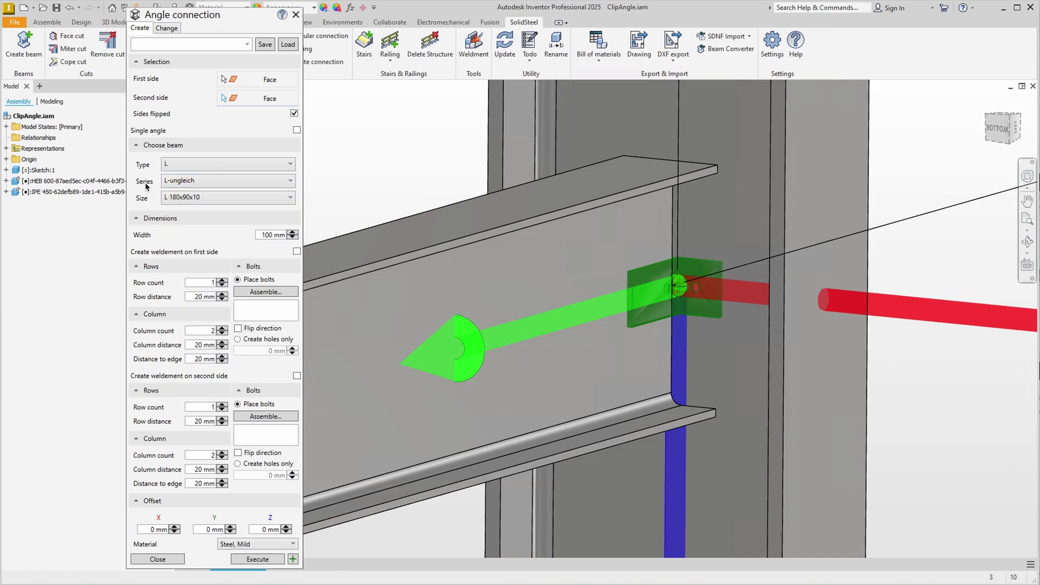
left_click(213, 198)
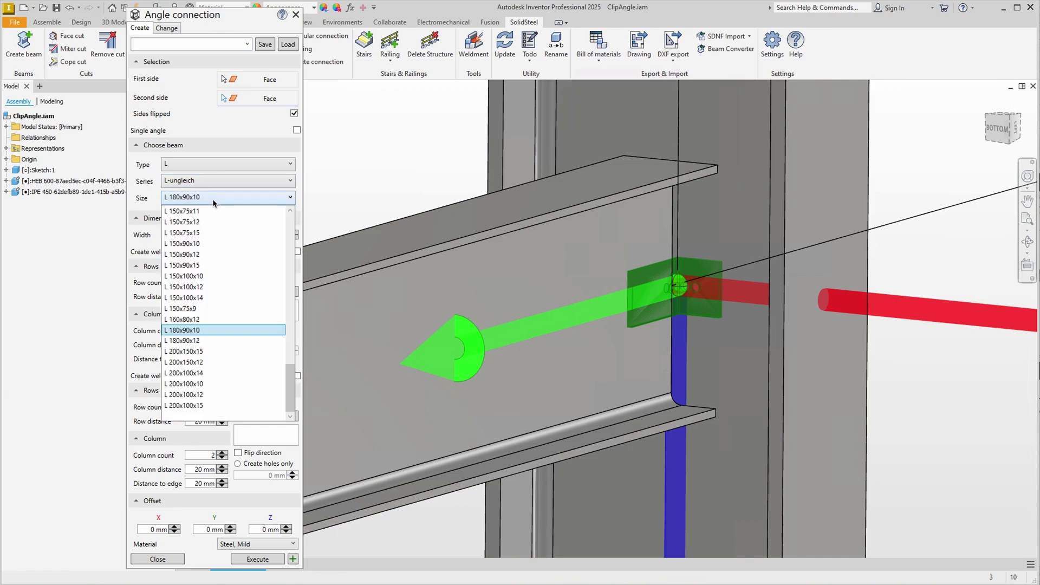
left_click(213, 199)
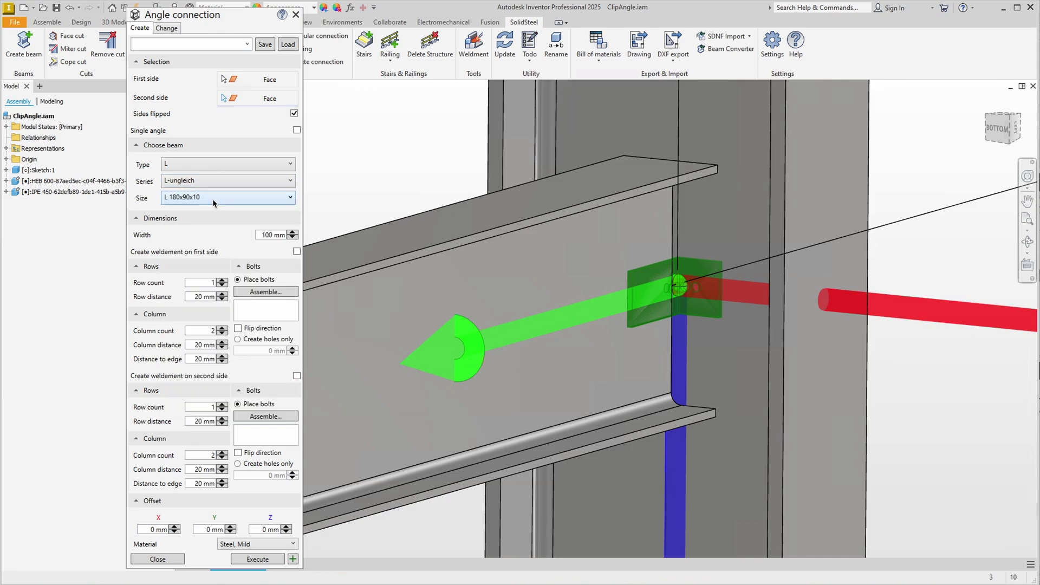
Set the width of the connection angles to 340 mm.
double_click(268, 235)
type("400")
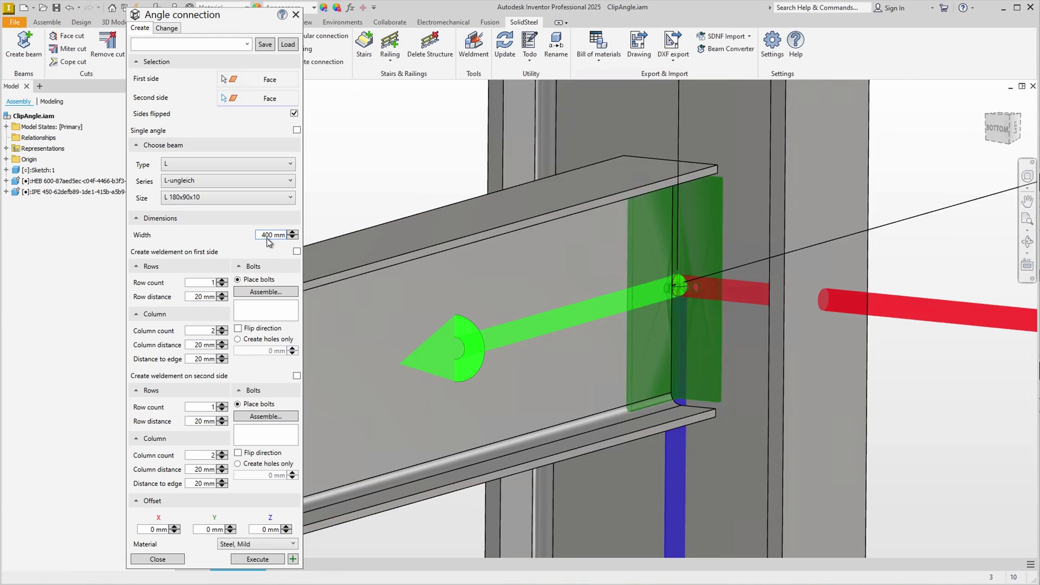
key("BackSpace")
key("BackSpace")
key("BackSpace")
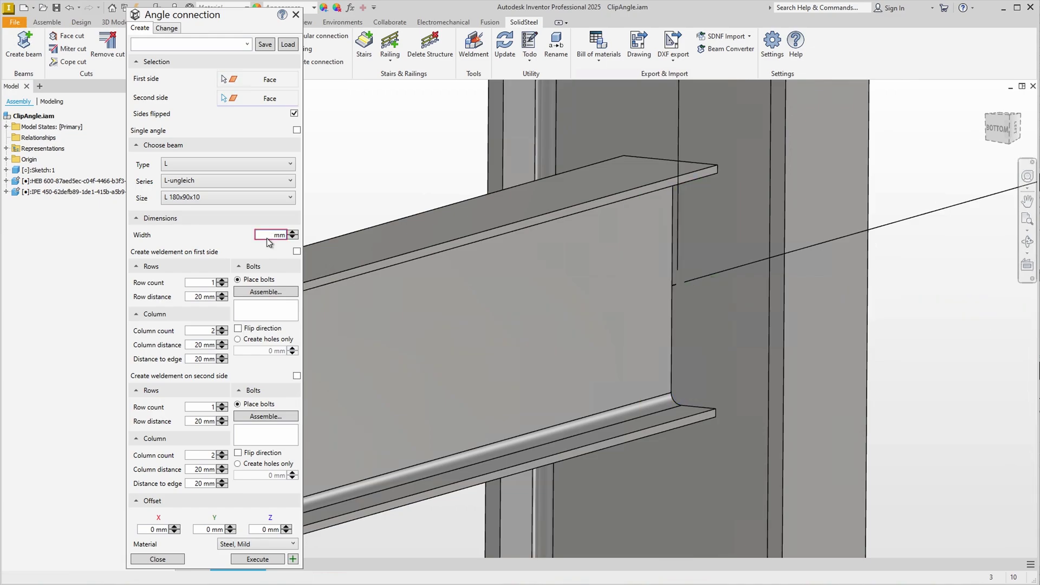
type("340")
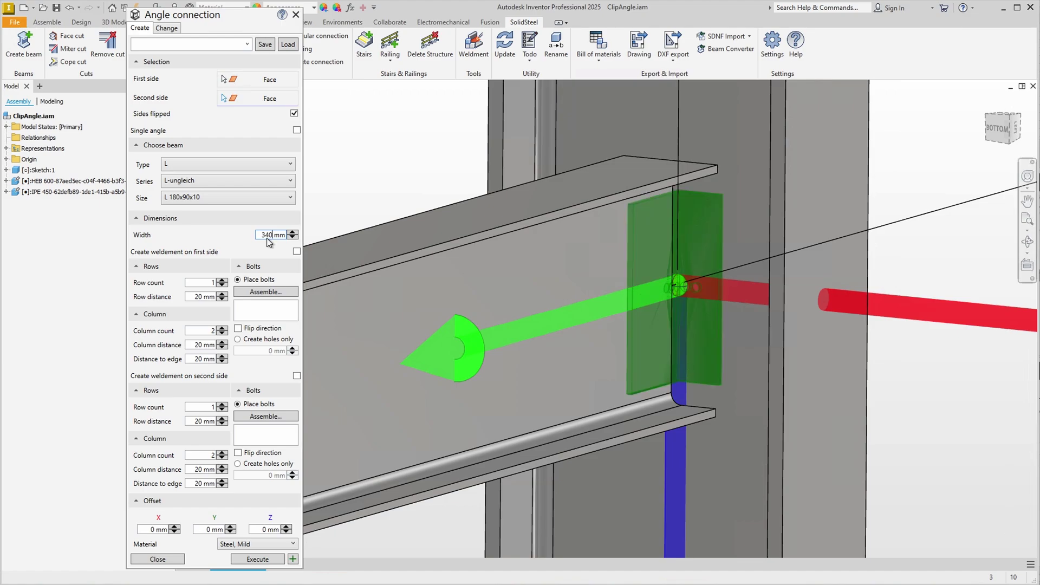
left_click(577, 300)
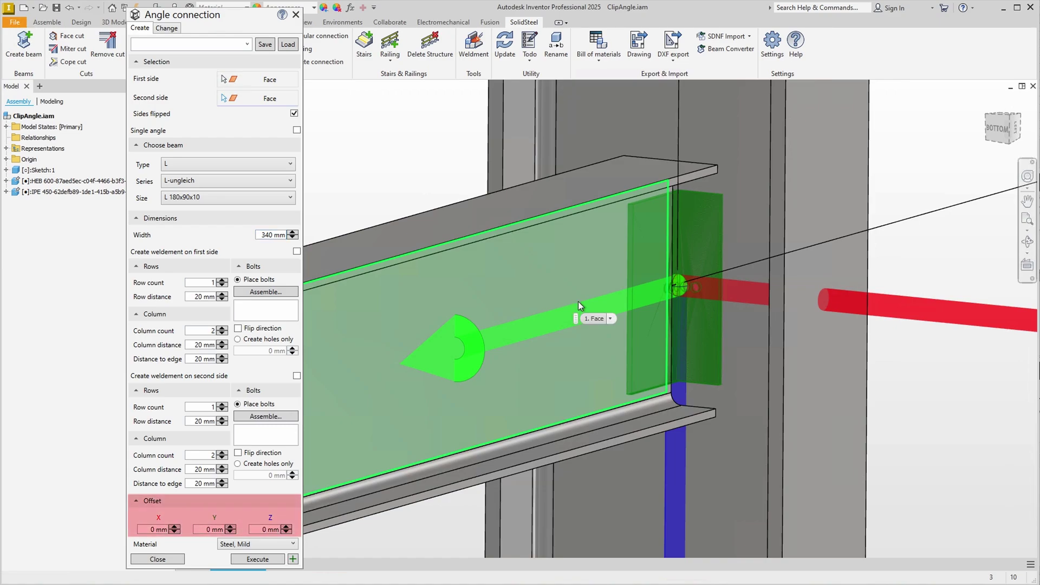
left_click(267, 530)
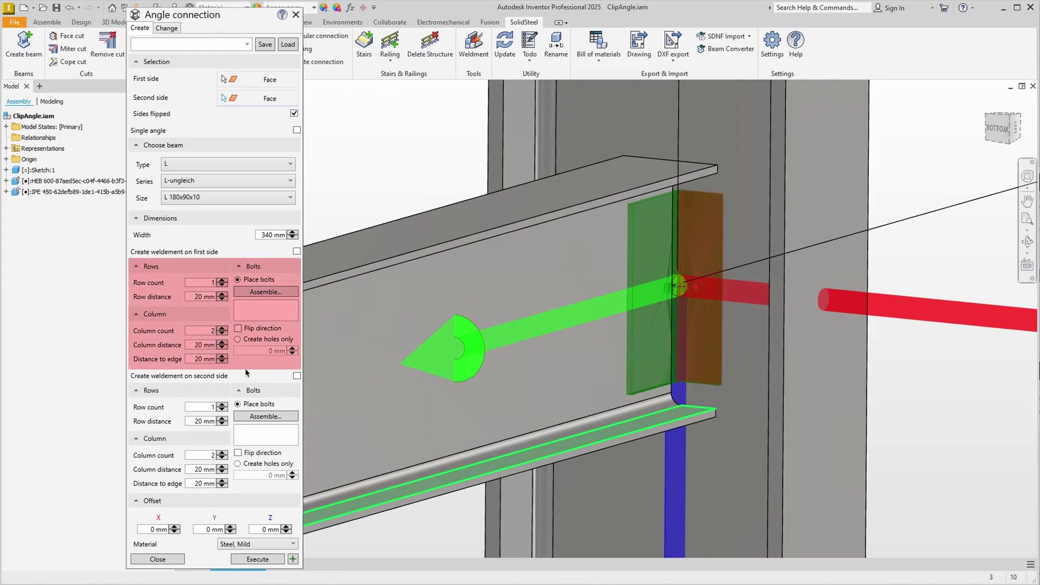
Set the column count to 1 on both sides and the first side's row count to 4.
left_click(223, 458)
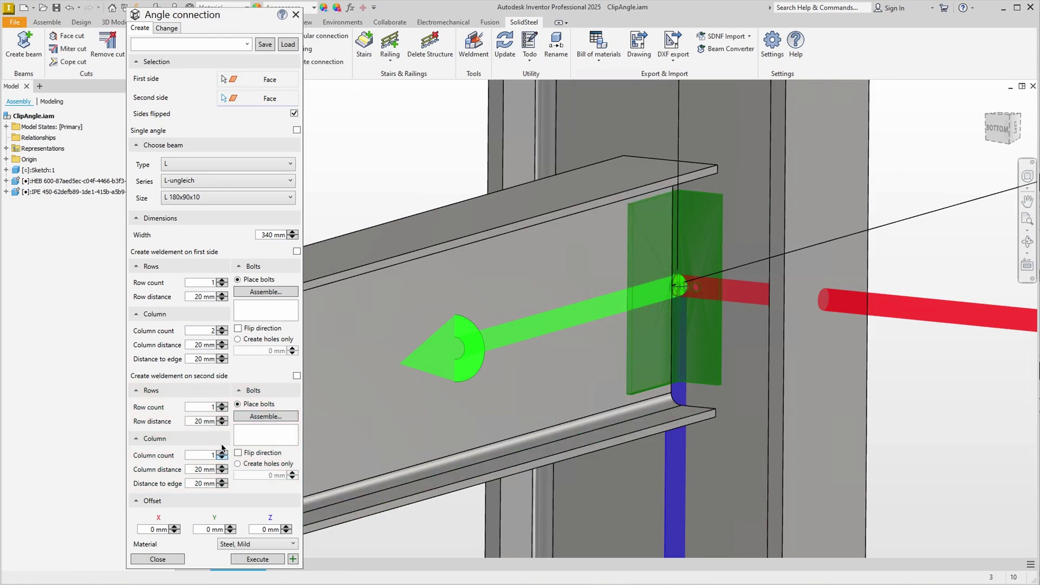
left_click(223, 333)
left_click(223, 280)
left_click(222, 280)
left_click(222, 280)
Set the first side's row distance to 80 mm and its distance to edge to 45 mm.
double_click(199, 297)
type("60")
key("BackSpace")
key("BackSpace")
type("80")
double_click(199, 359)
key("BackSpace")
type("45")
Give the second side a row count of 4, a row distance of 80 mm and a distance to edge of 90 mm.
left_click(222, 404)
left_click(222, 404)
left_click(222, 404)
double_click(200, 423)
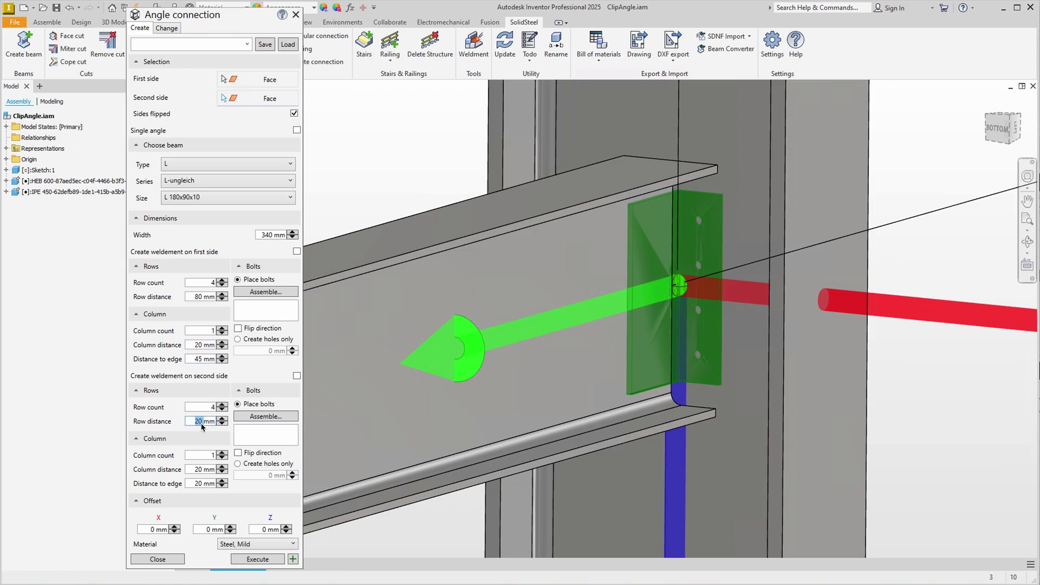
type("80")
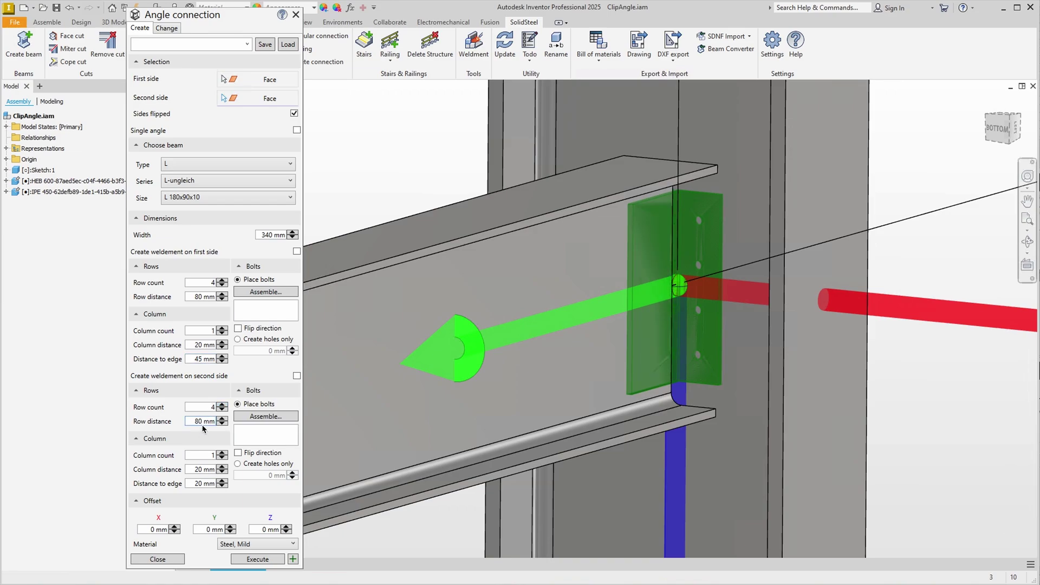
double_click(198, 485)
type("90")
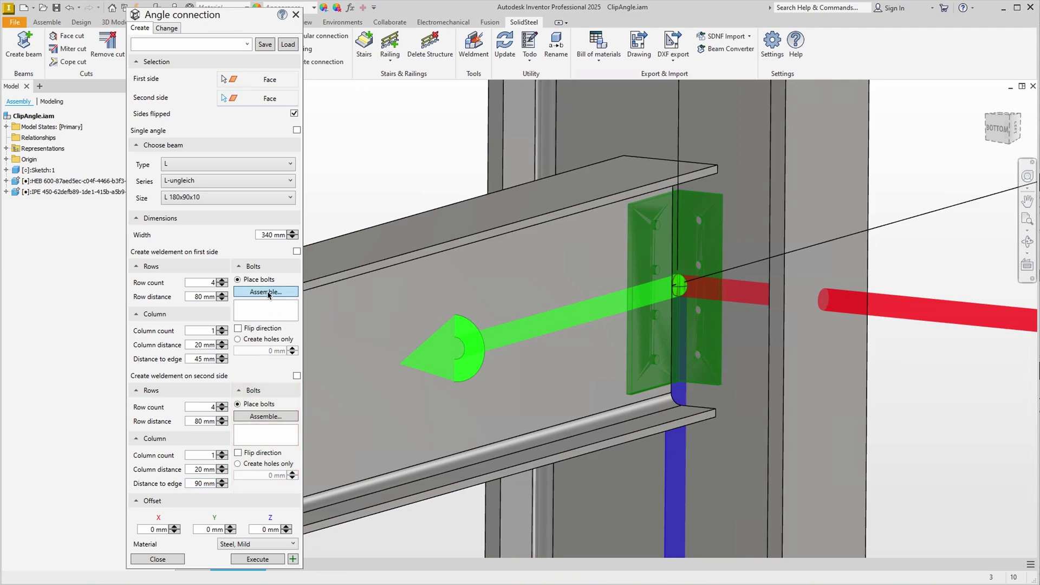
Choose a hexagon screw to EN 14399-4 with diameter 24.0 for the first side's bolts.
left_click(268, 293)
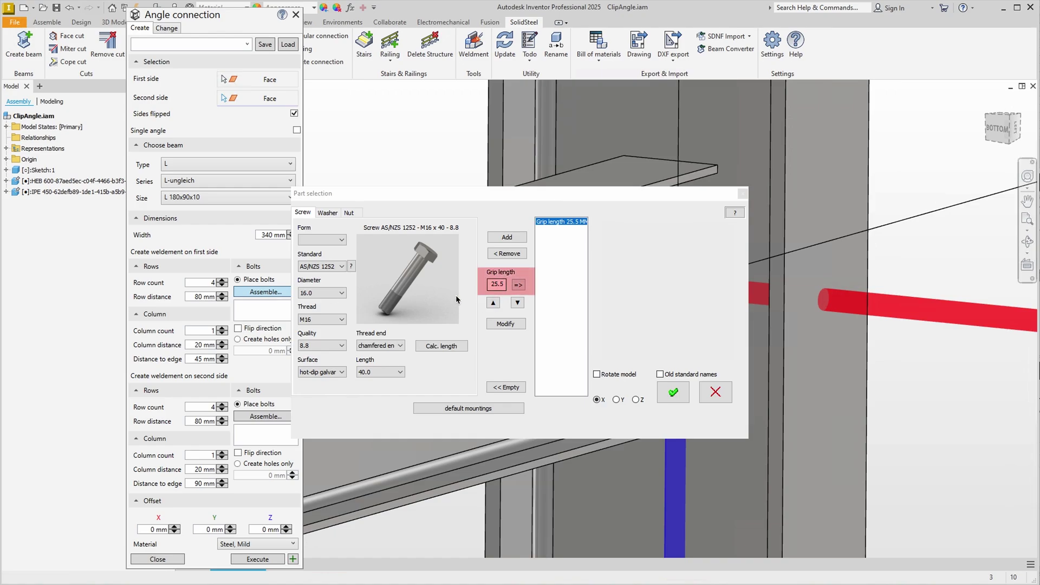
left_click(323, 239)
left_click(318, 271)
left_click(319, 267)
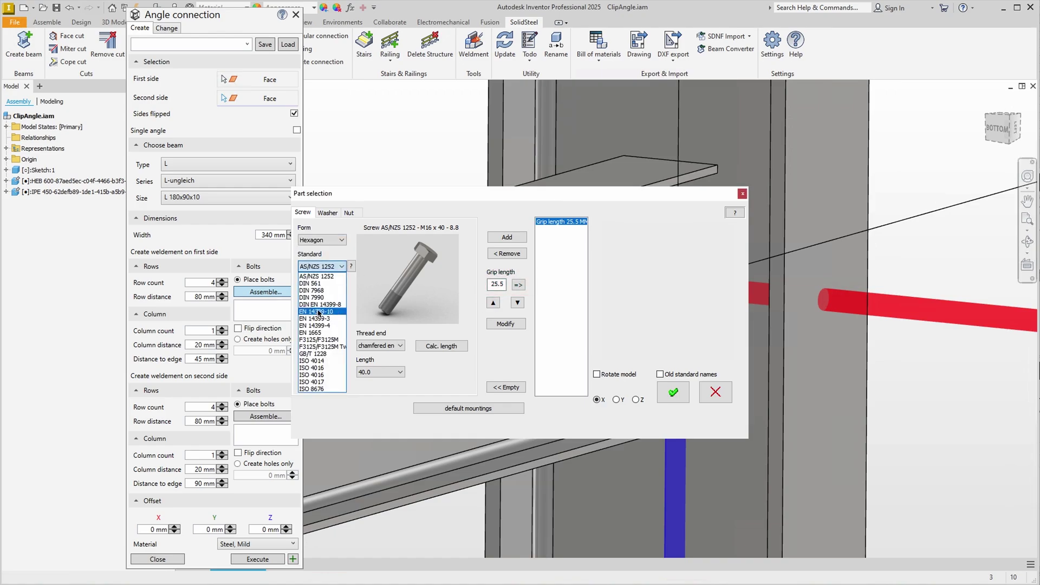
left_click(319, 331)
left_click(321, 293)
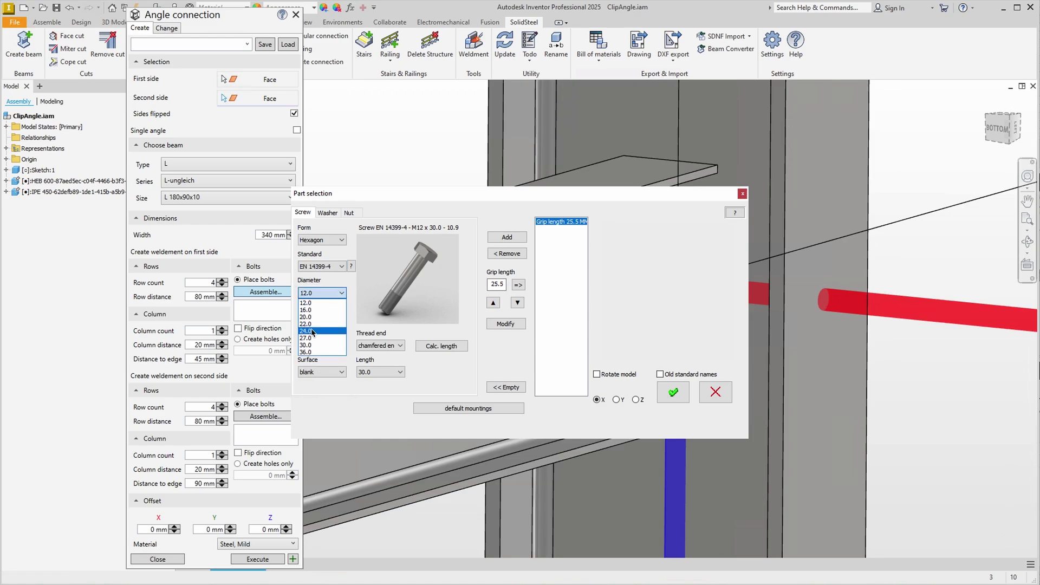
left_click(310, 331)
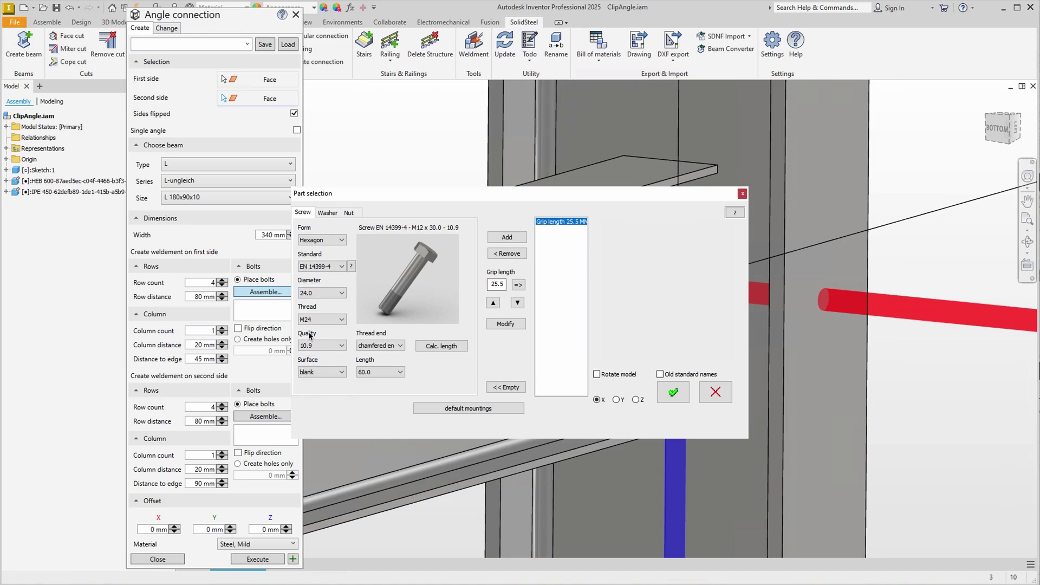
Add the screw with its default mountings and accept the first side's bolt assembly.
left_click(507, 238)
left_click(468, 408)
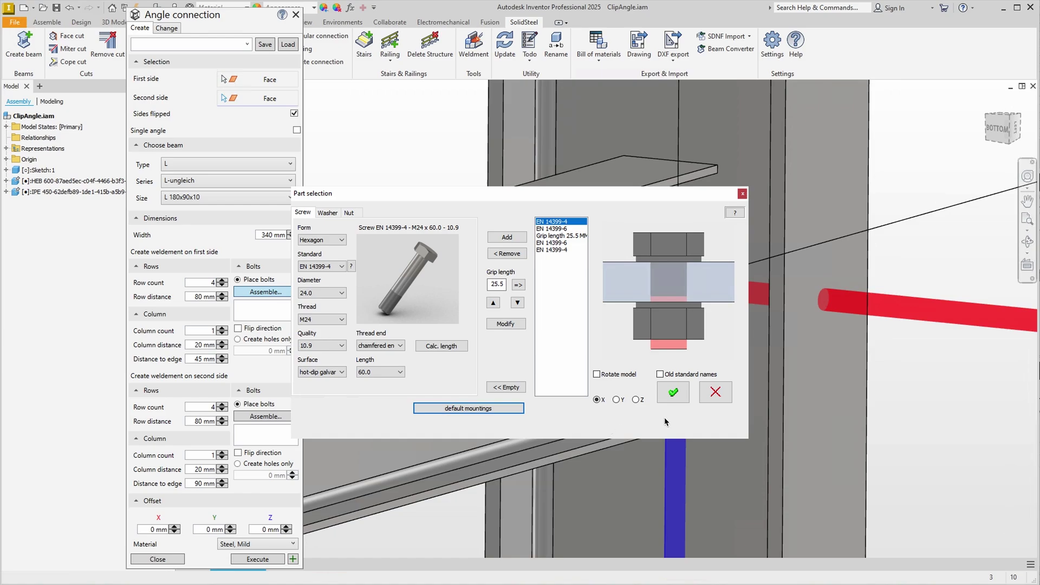
left_click(678, 396)
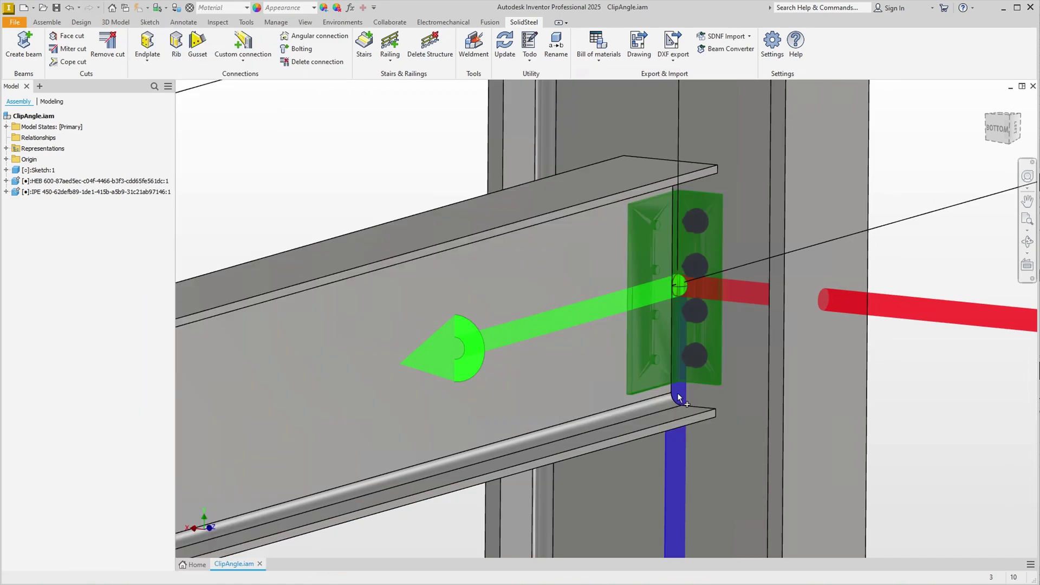
left_click(679, 398)
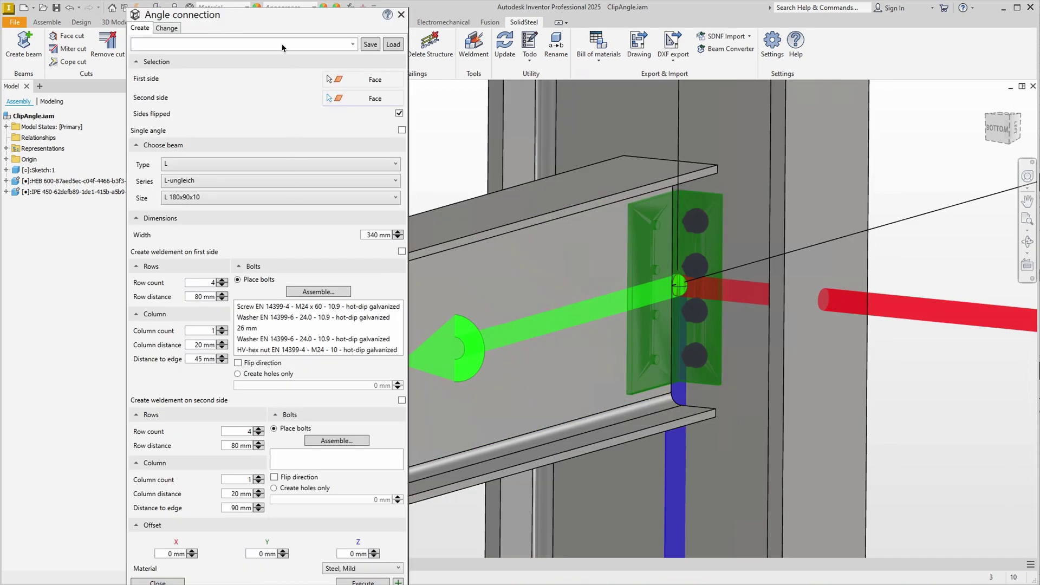
left_click_drag(277, 25, 275, 19)
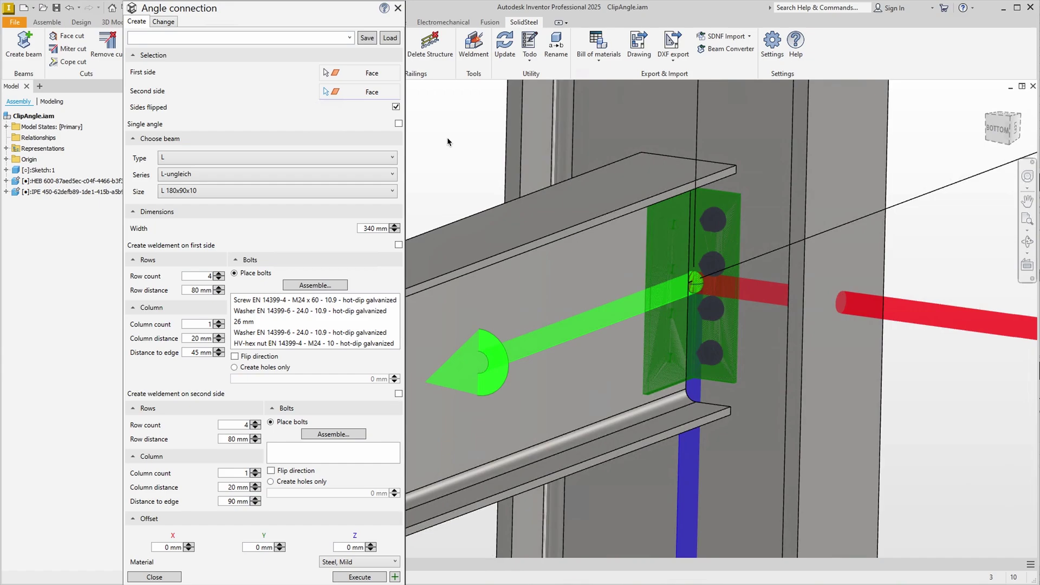
Choose a hexagon EN 14399-4 screw with diameter 24.0 for the second side's bolts.
left_click(341, 436)
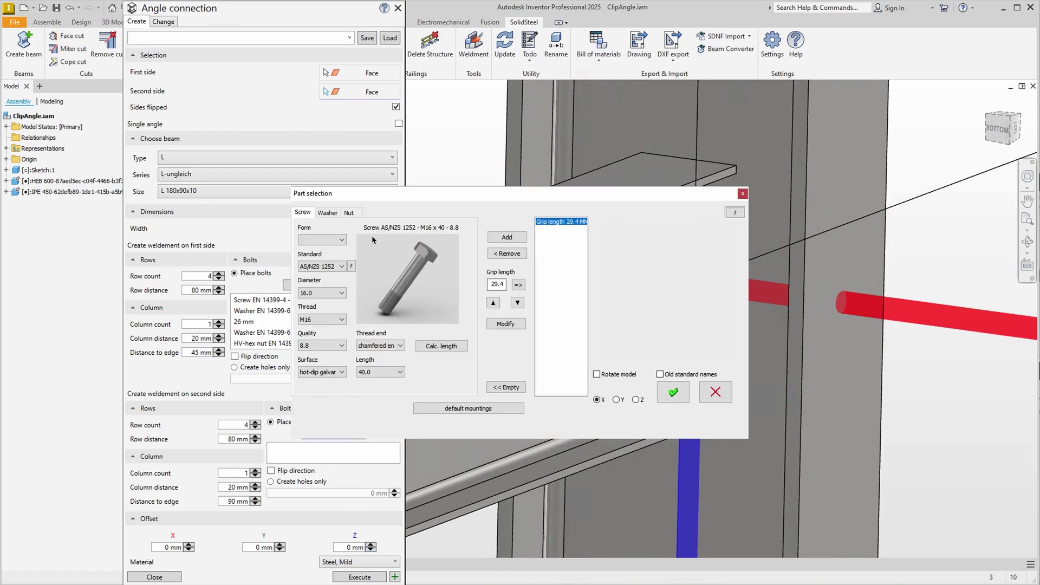
left_click(321, 240)
left_click(320, 255)
left_click(321, 266)
left_click(323, 325)
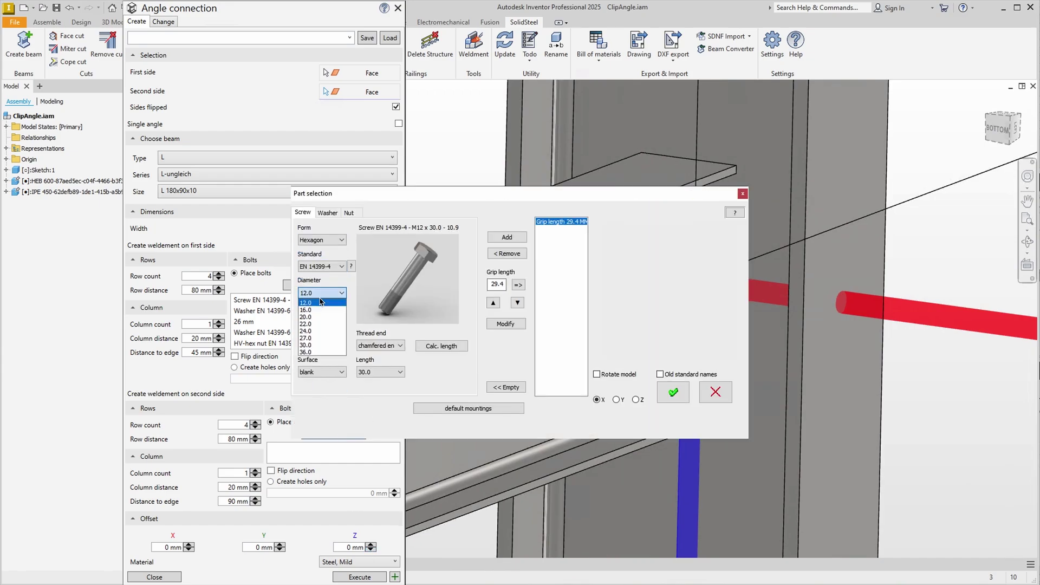
Complete the second side's bolt assembly with the default mountings and create the bolted angle connection.
left_click(507, 237)
left_click(469, 408)
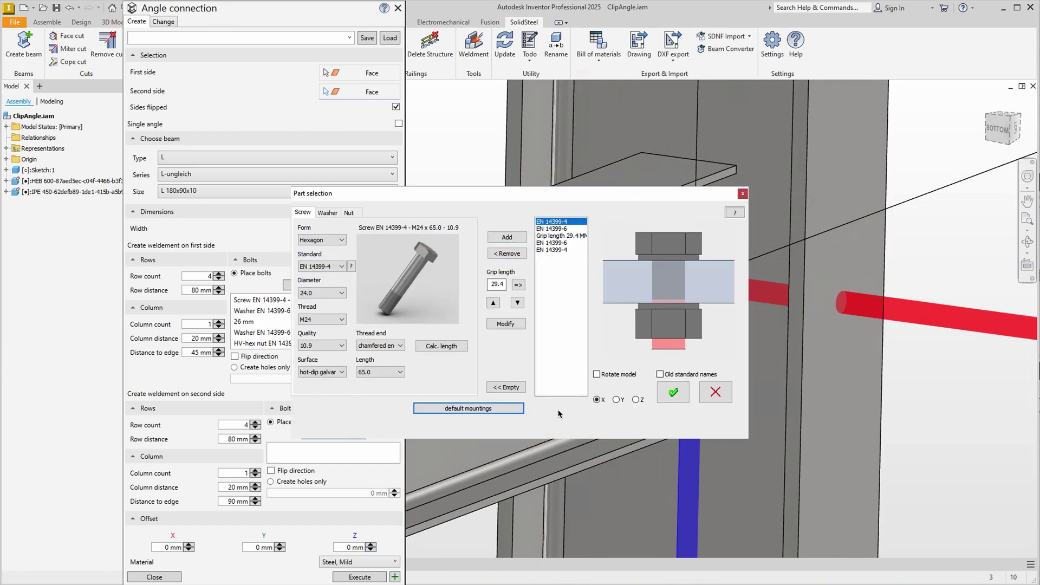
left_click(671, 398)
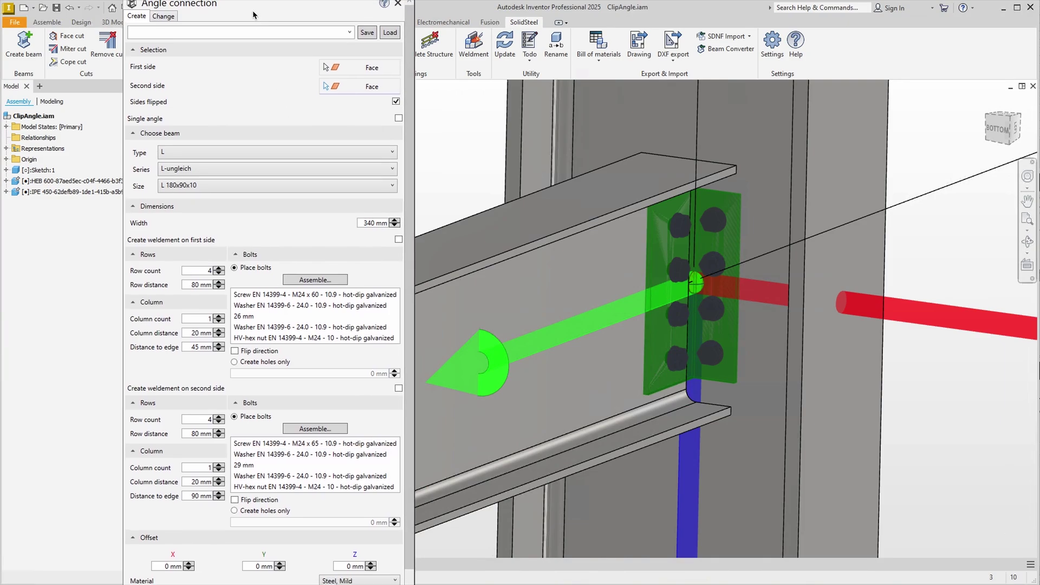
scroll(409, 151, "down", 1)
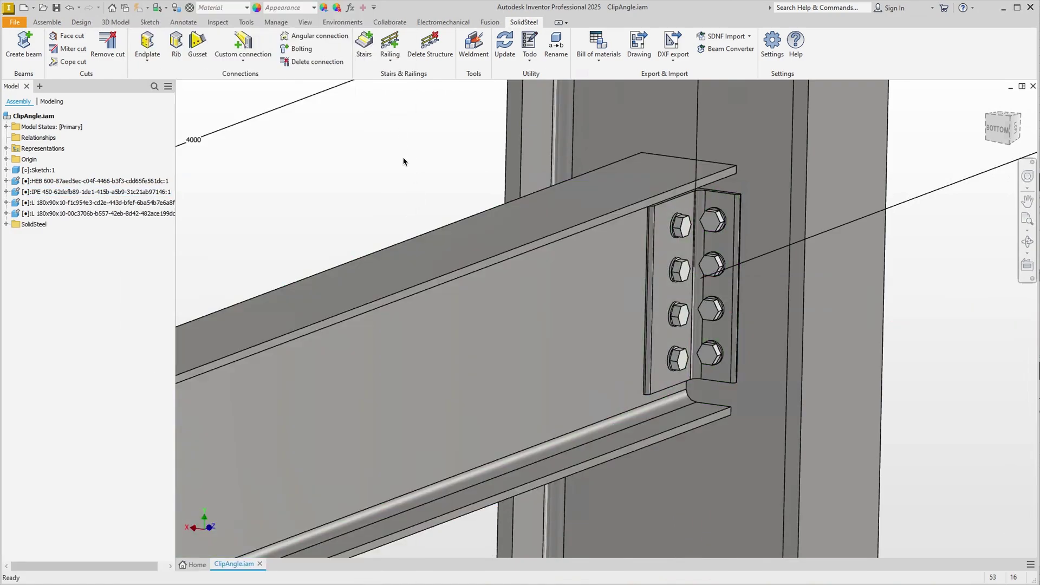
middle_click_drag(403, 161, 400, 162, "shift")
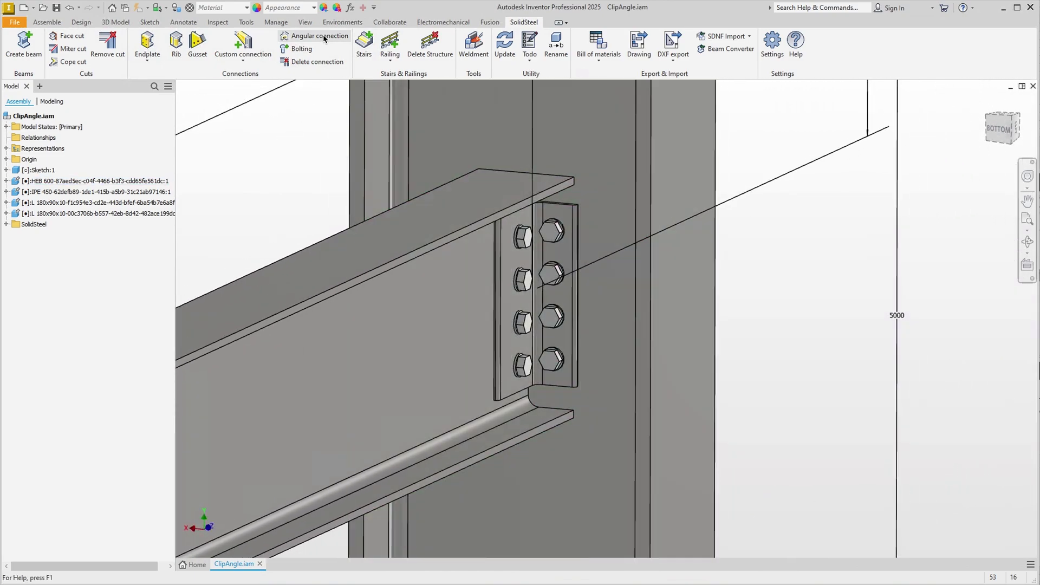
Load the existing angle connection for editing to review its parameters, leaving it without changes.
left_click(302, 37)
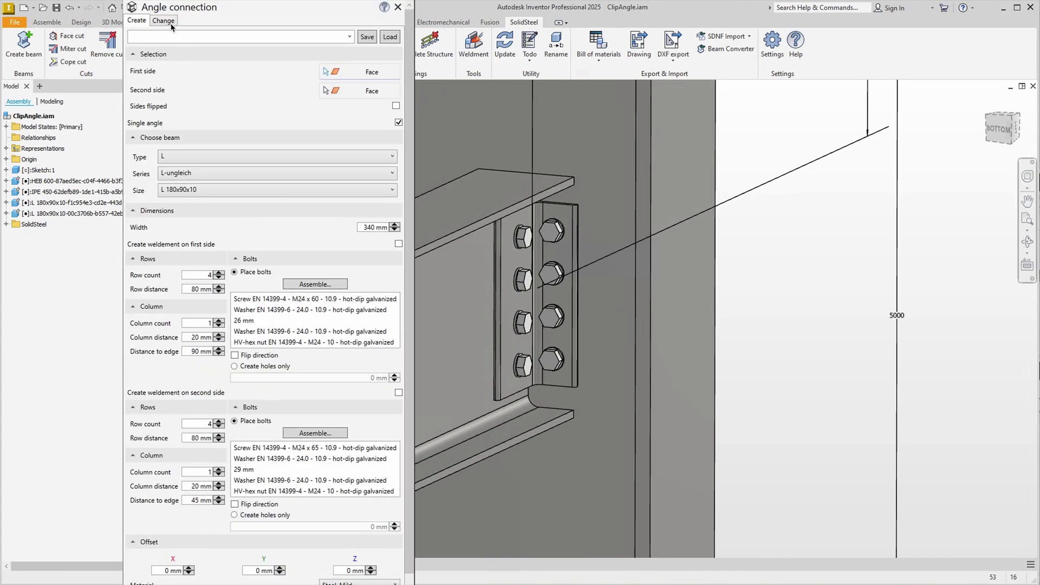
left_click(164, 21)
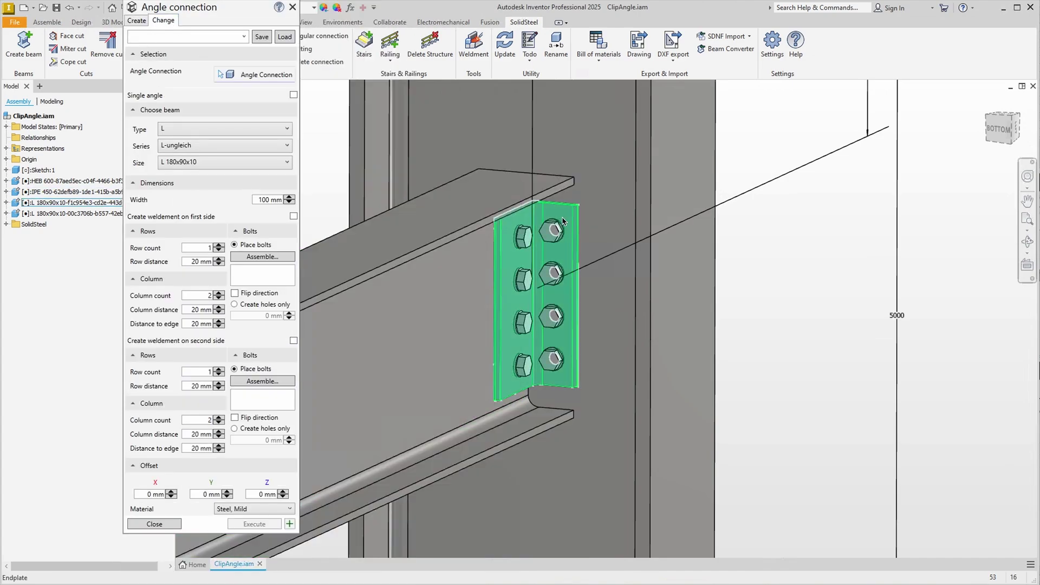
left_click(563, 222)
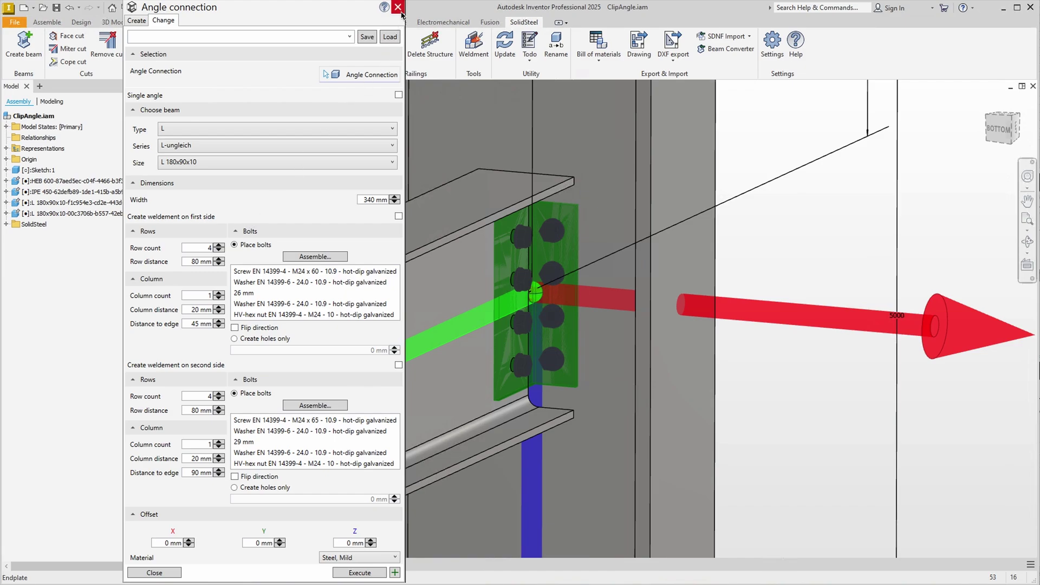
left_click(397, 7)
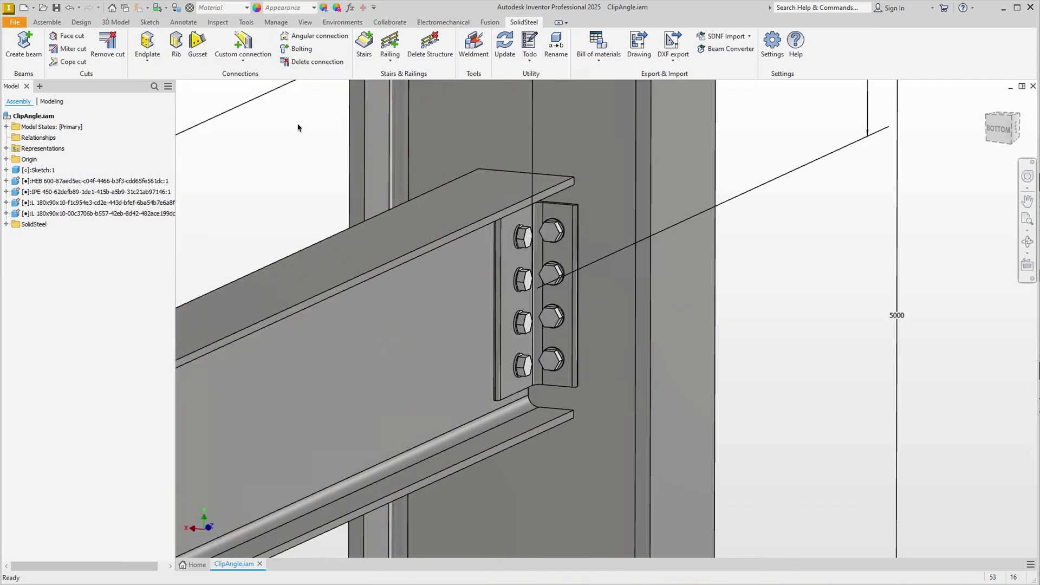
Delete the angle connection between the beam and the column.
left_click(309, 64)
left_click_drag(182, 10, 179, 40)
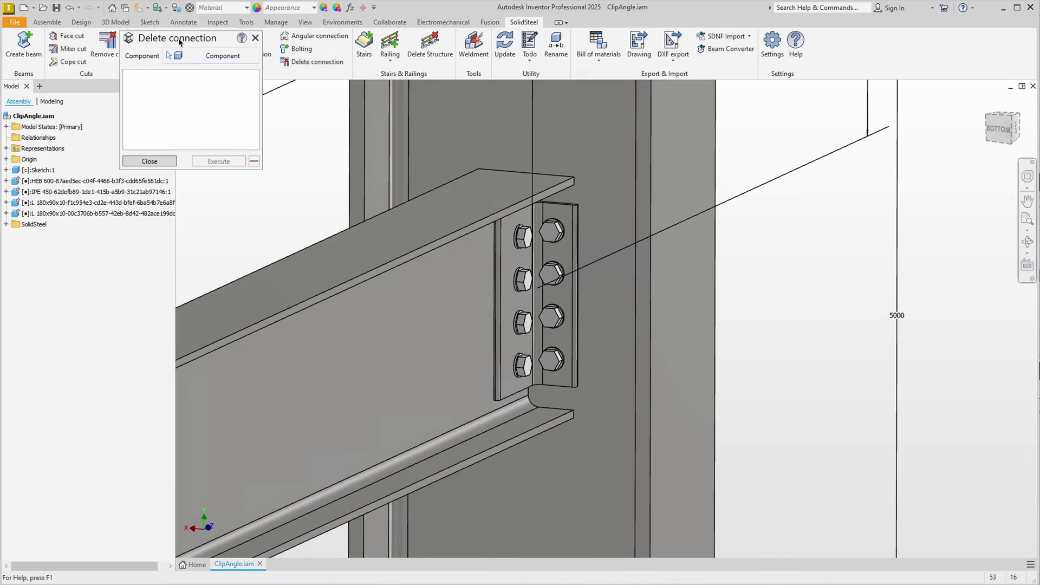
left_click(565, 212)
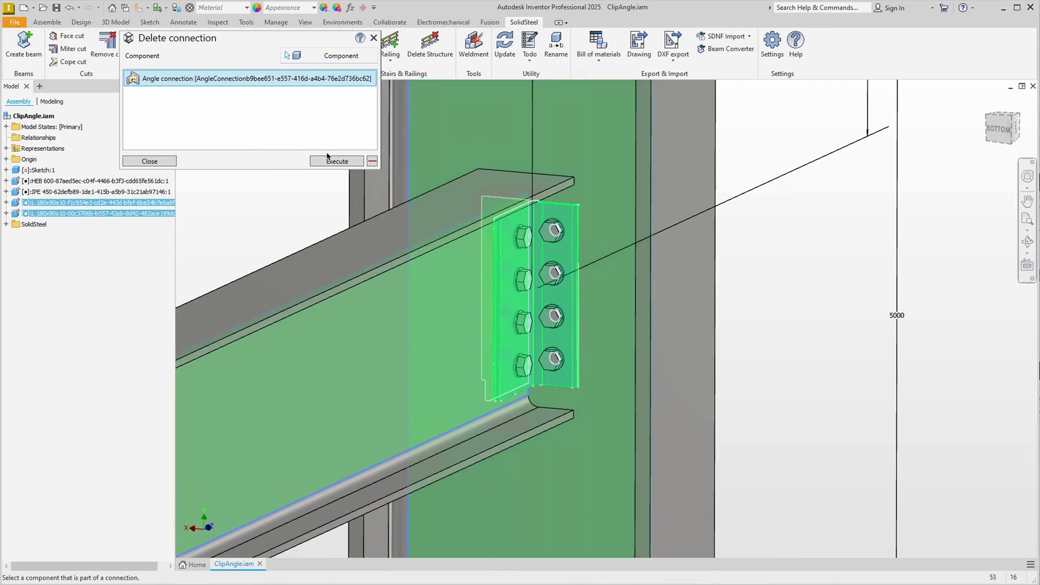
left_click(342, 164)
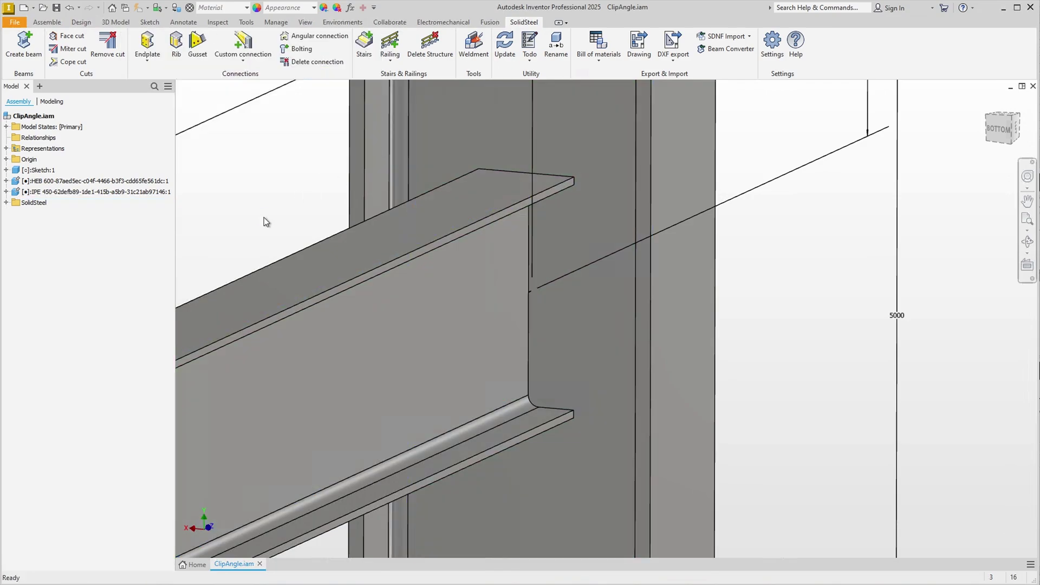